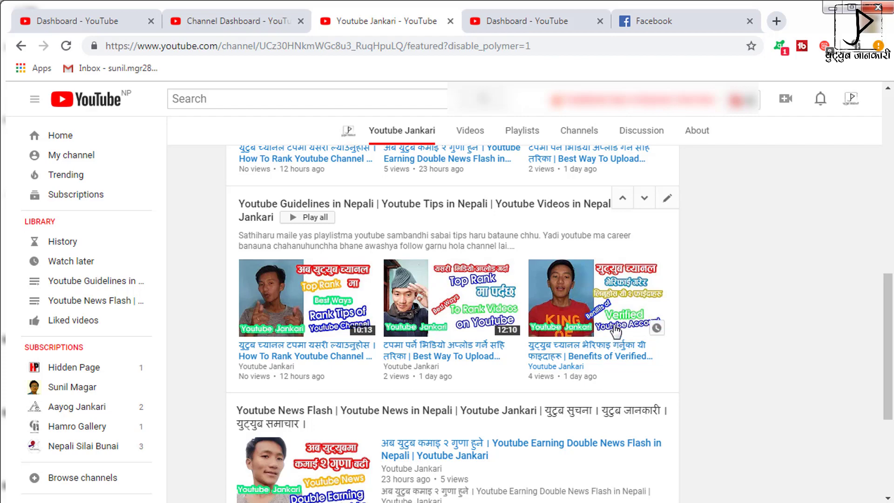
Open the channel's status and features page in Creator Studio and examine the strike statuses and feature eligibility.
scroll(624, 326, up, 10)
scroll(632, 307, up, 3)
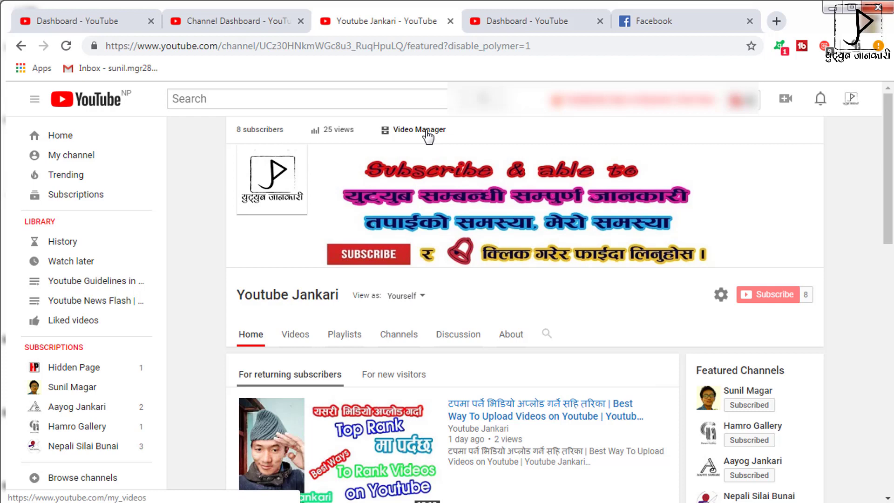
click(521, 19)
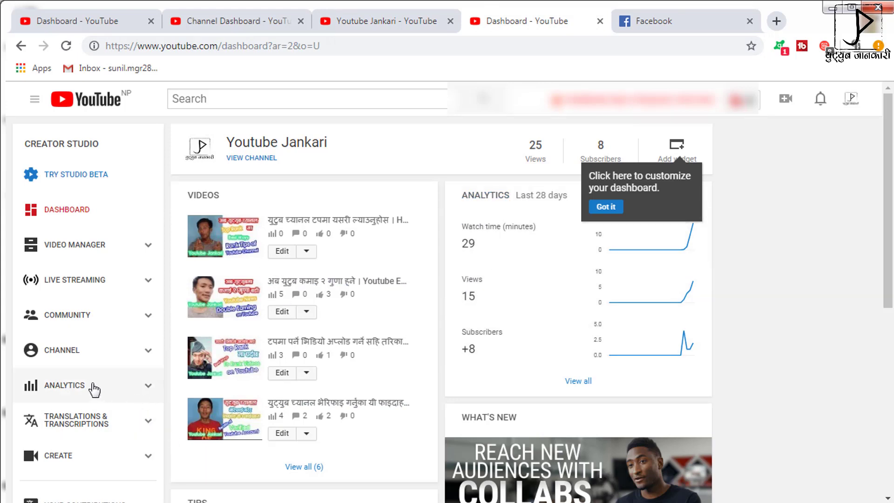
click(138, 356)
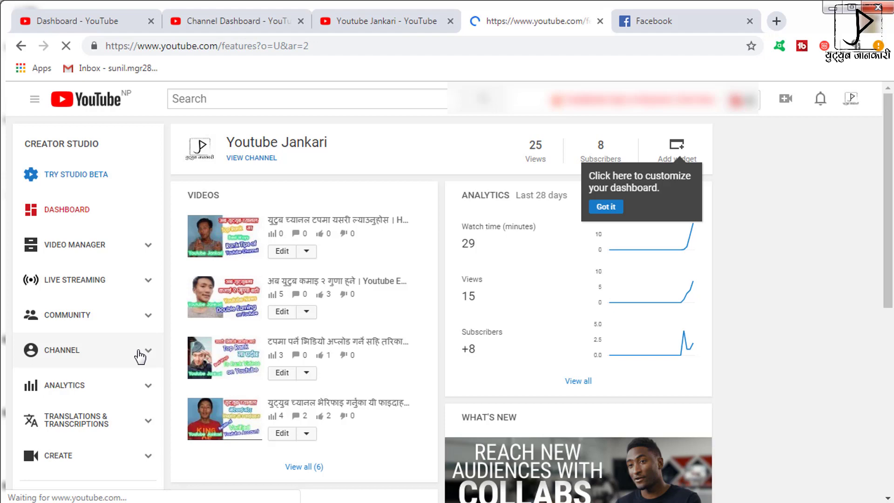
scroll(140, 357, down, 2)
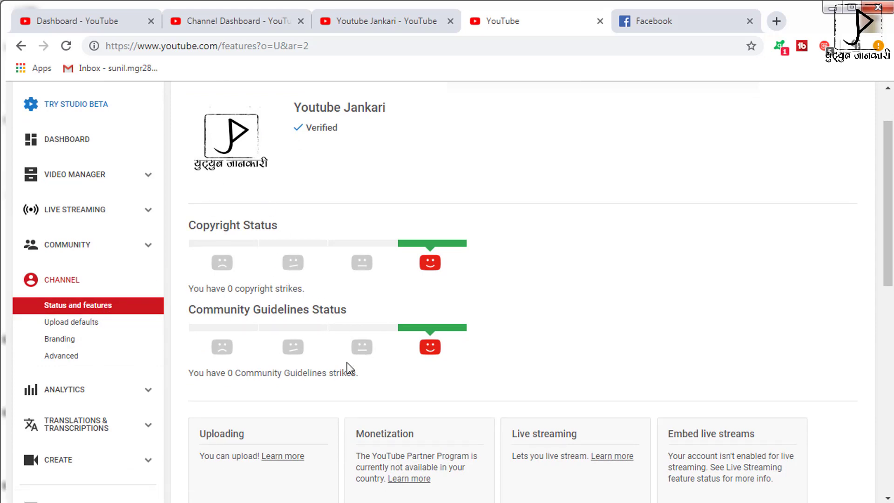
scroll(425, 303, down, 7)
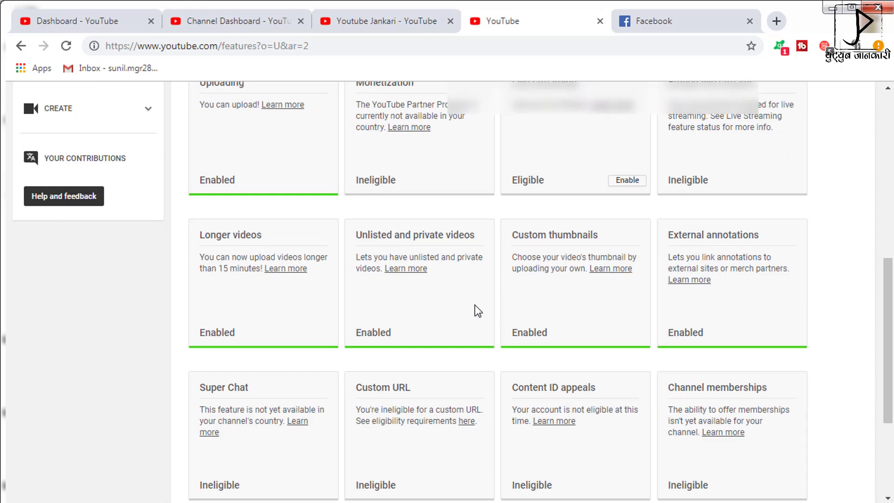
scroll(405, 283, up, 2)
scroll(403, 284, down, 3)
scroll(405, 287, up, 5)
scroll(381, 282, up, 2)
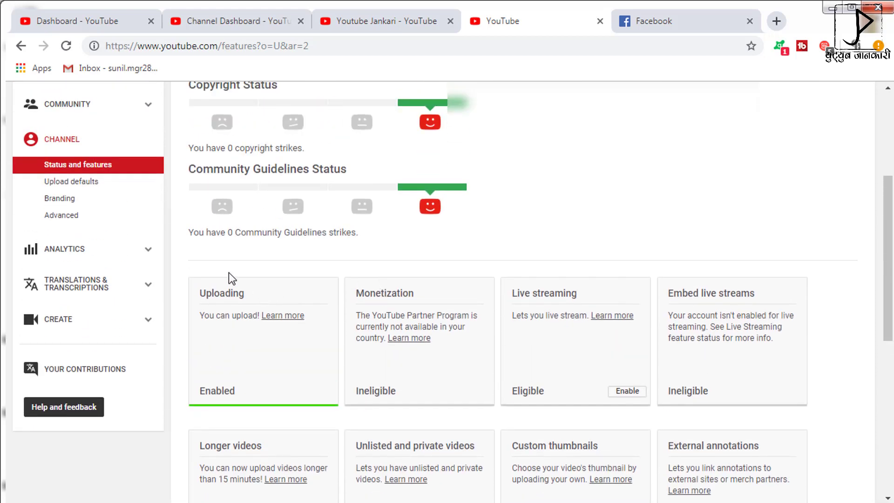
Open the channel's upload defaults and view the available privacy options.
click(88, 194)
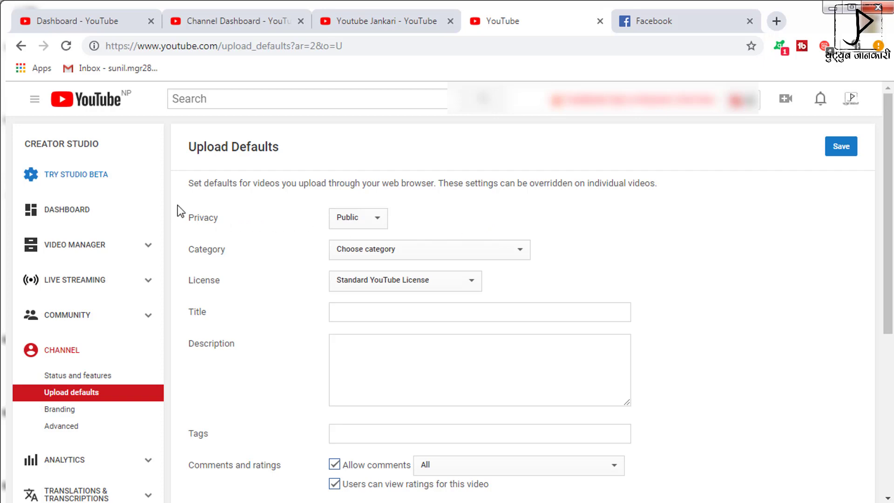
mouse_move(173, 205)
mouse_down()
mouse_move(218, 224)
mouse_move(384, 240)
mouse_move(440, 231)
mouse_up()
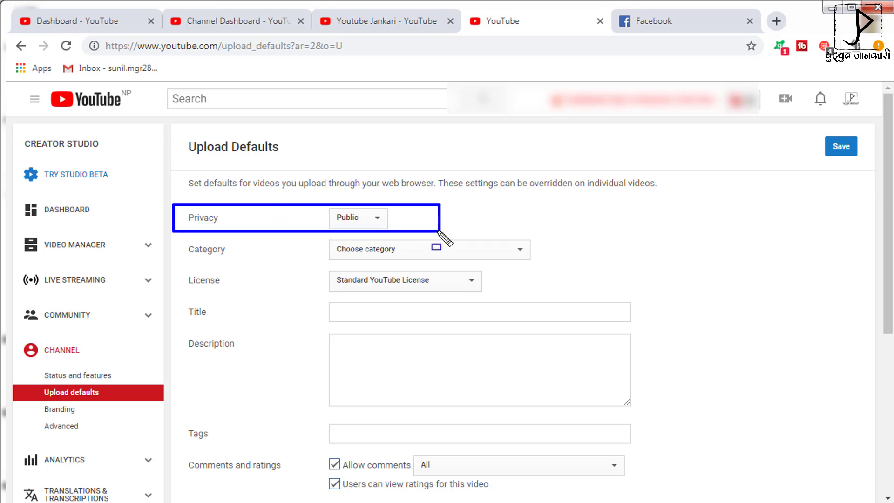
key(Escape)
click(377, 227)
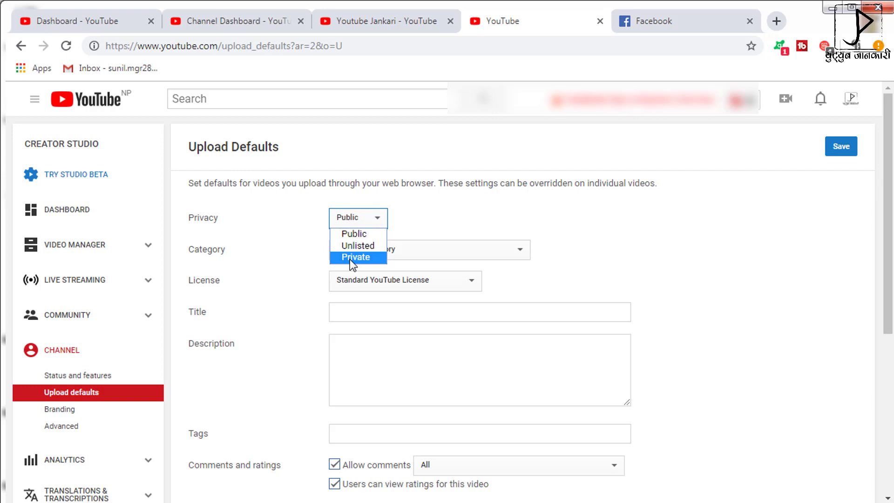
click(446, 217)
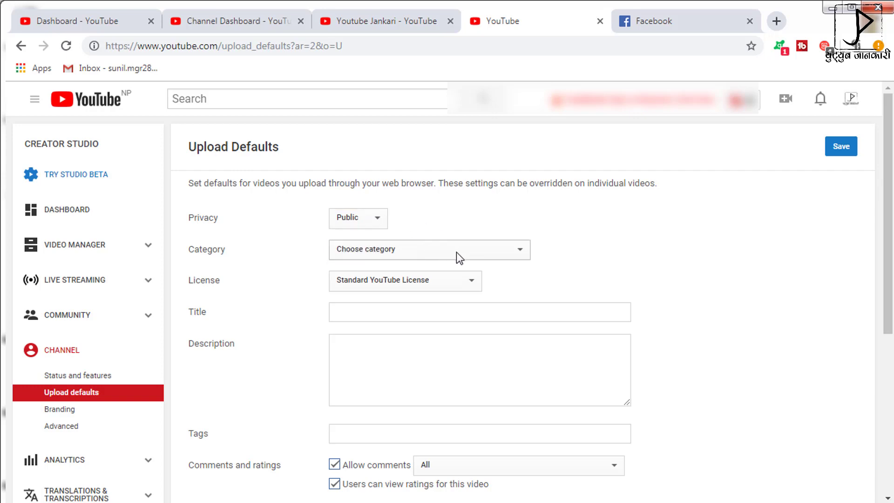
Set the default category to Science & Technology and the license to Standard YouTube License.
click(513, 252)
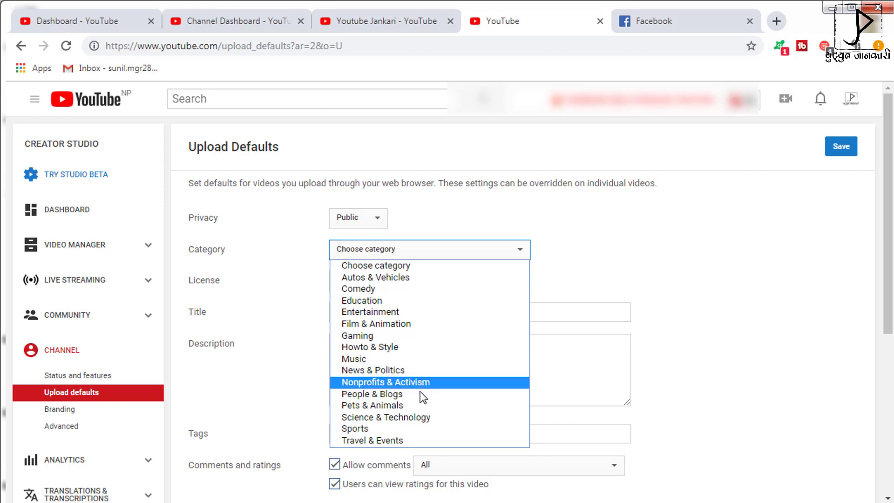
click(399, 417)
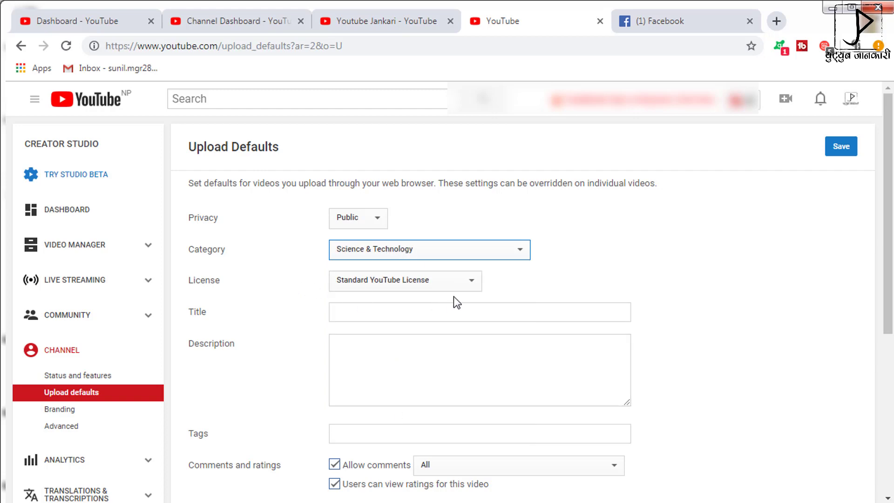
click(465, 282)
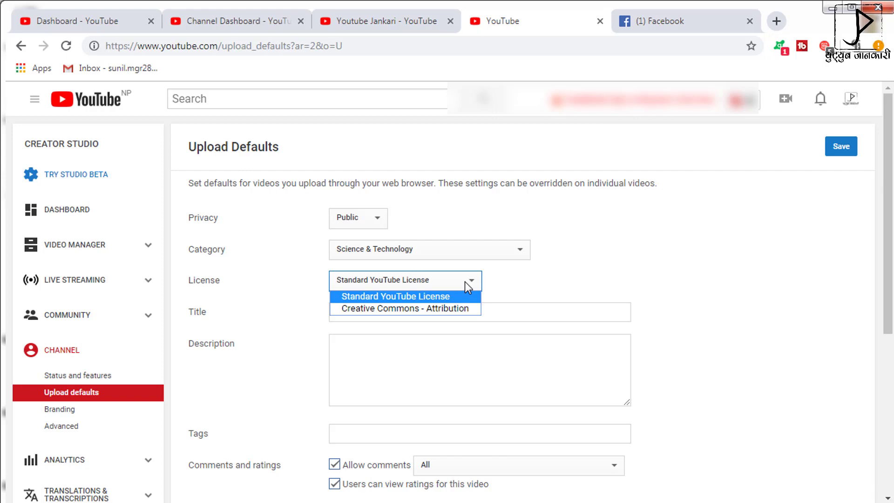
click(461, 309)
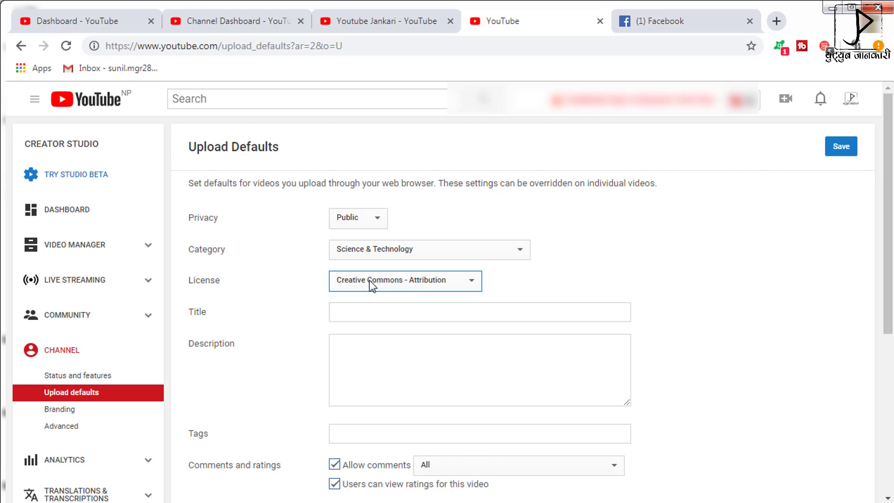
click(446, 287)
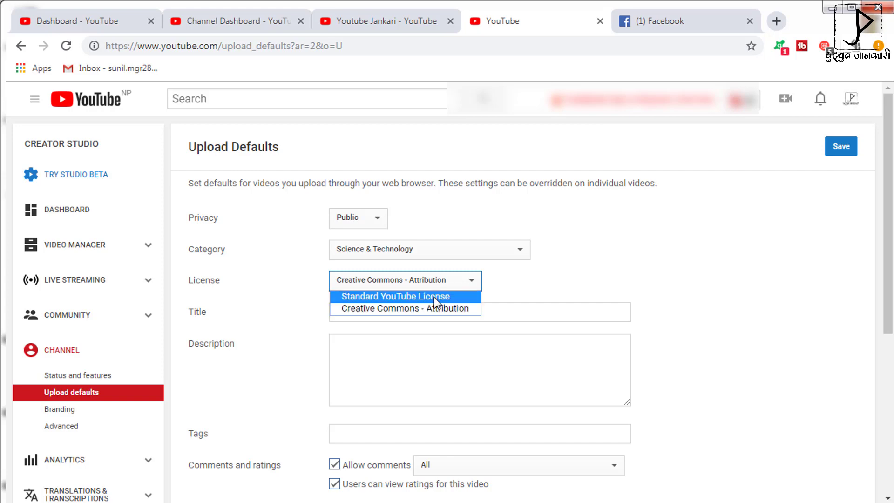
click(434, 297)
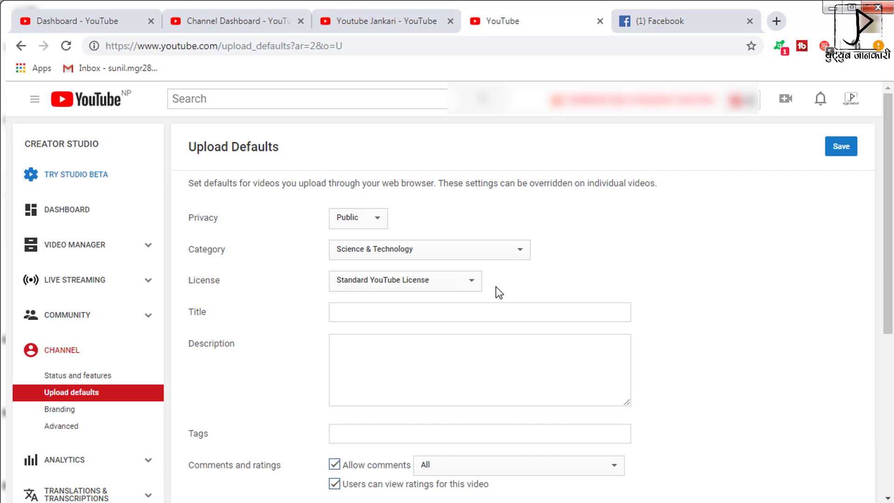
Set the default title to "Youtube Jankari" and start the description with the line "Hello Sathiharu Namaskar,".
click(492, 309)
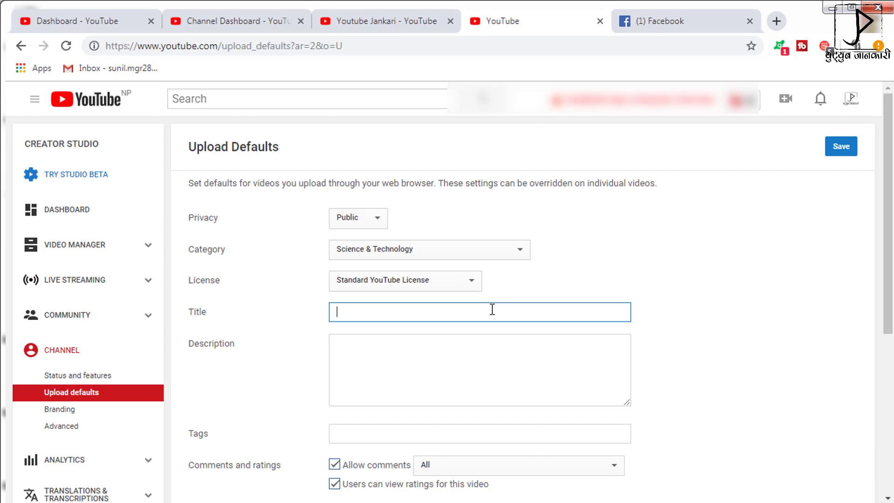
text(Youtube Jankari)
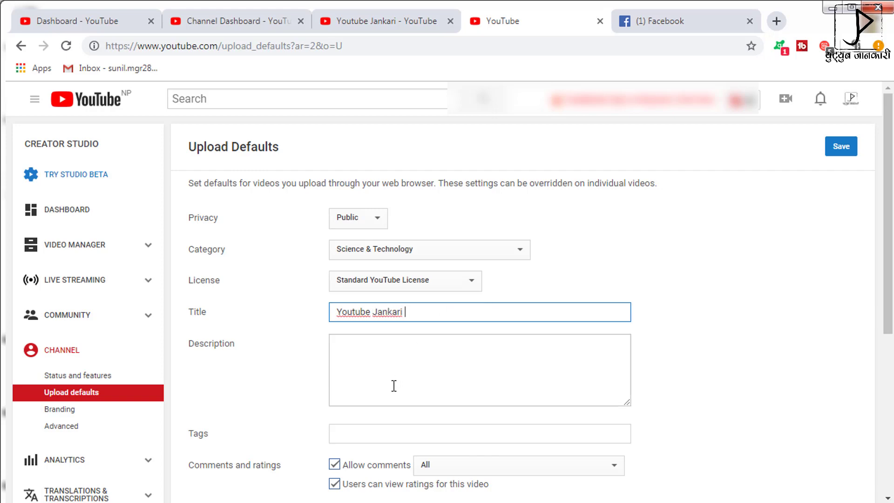
click(411, 354)
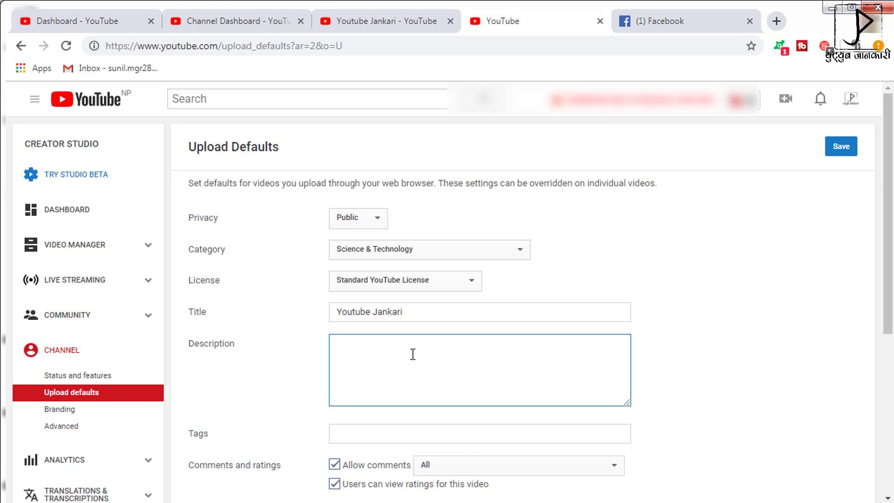
text(Hello Sathiharu Namaskar,)
key(Return)
Below the greeting, write "Maile yas video ma youtube sambandhi jankari share gareko chhu. Jun kura".
text(Malai)
key(BackSpace)
key(BackSpace)
key(BackSpace)
text(ile yas)
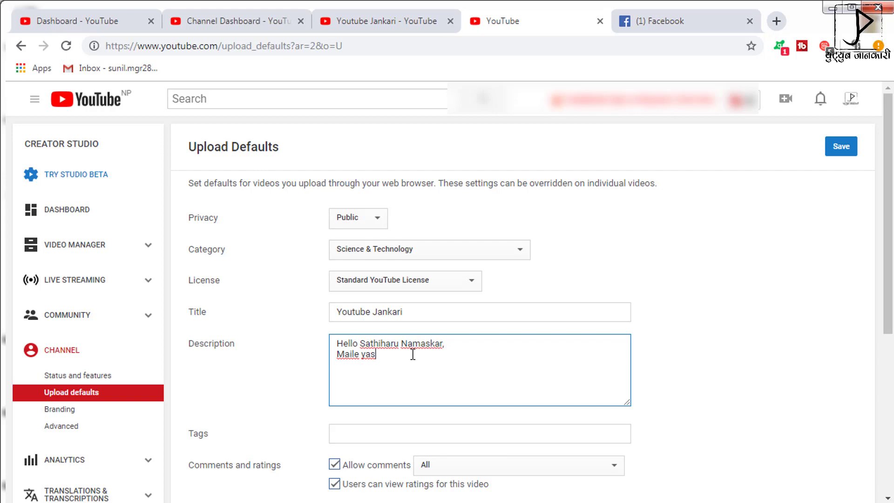
text( video ma youtube sambandhi)
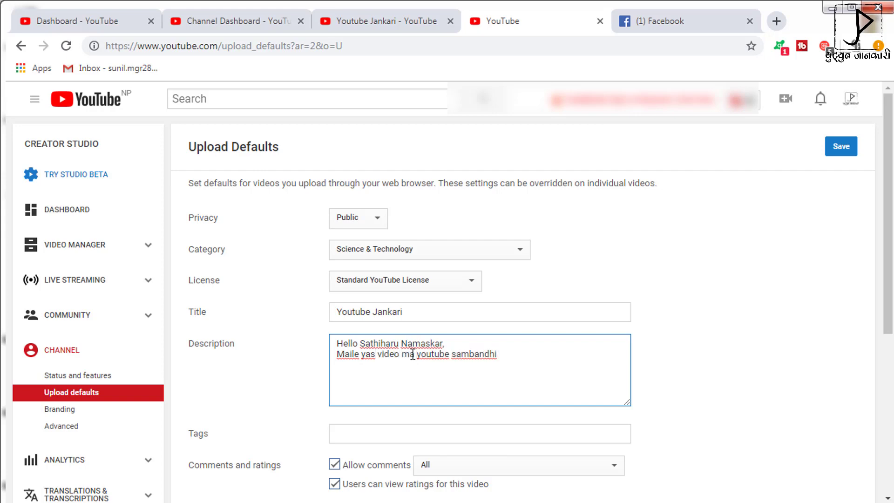
text( jankari share gareko chhu. Jun kura)
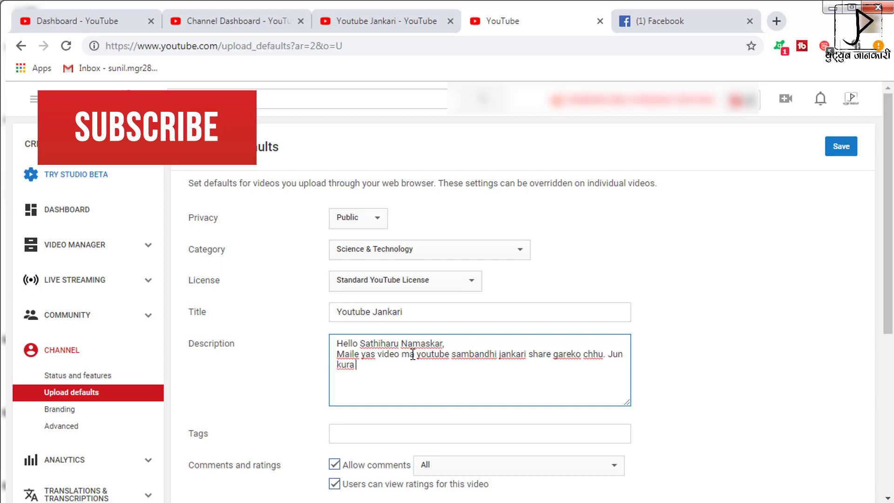
Complete the paragraph with "tapaiharulai kam lagne chha. Yadi Video man parema like, share, Subscribe ani feedback ko lagi comment garnu hola. Thank You.".
text( tapaiharulai kam lagne chha. Yadi Video man parema like, s)
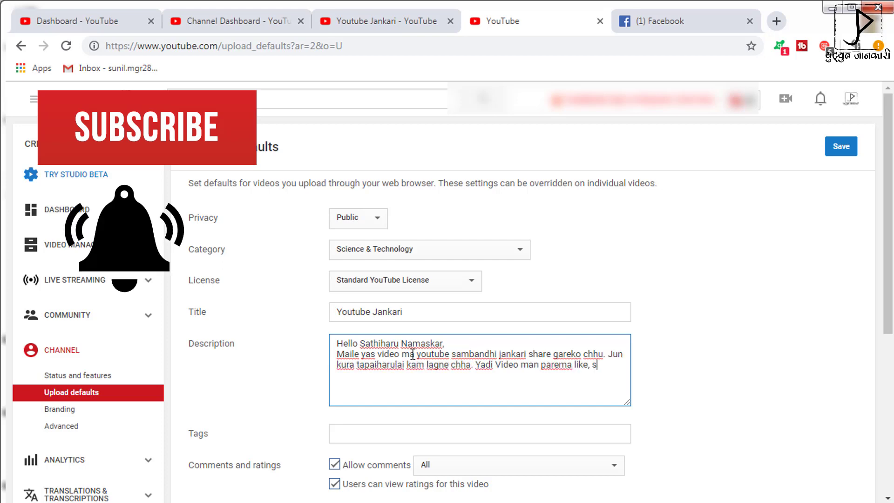
text(hare, Subscribe ani feedback ko lagi)
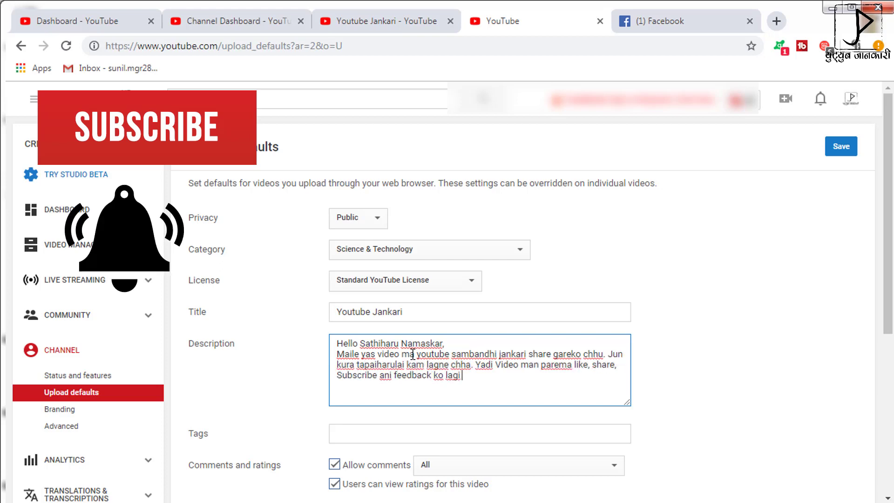
text( comment garnu hola. Thank You.)
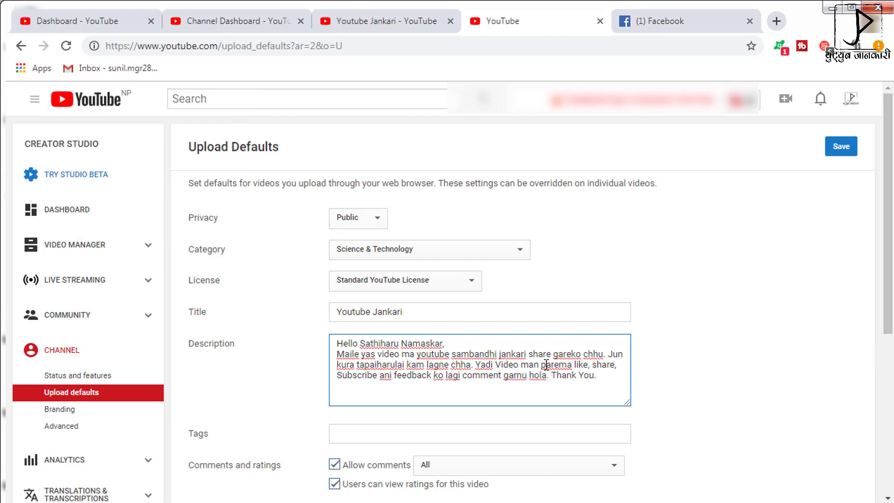
After a blank line, add the description heading "Videoko Bare (About Video);" followed by empty numbered lines 1. to 4.
key(Return)
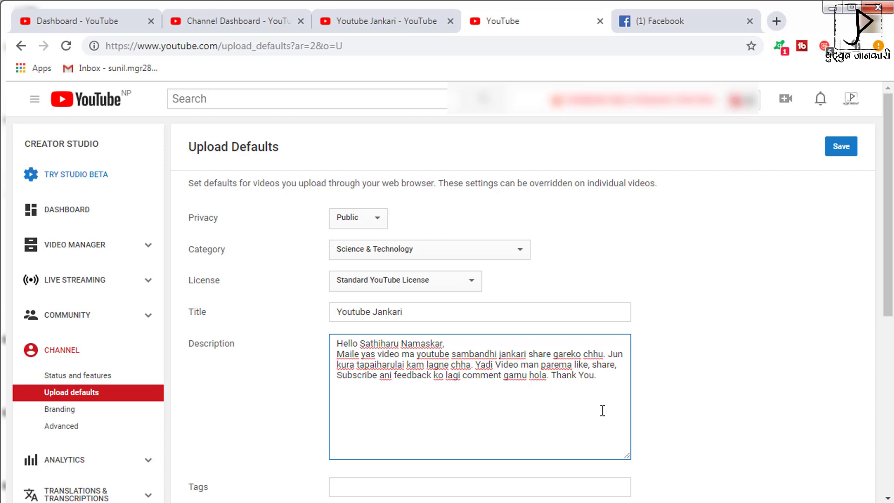
key(Return)
text(Videoko Bare (About Video);)
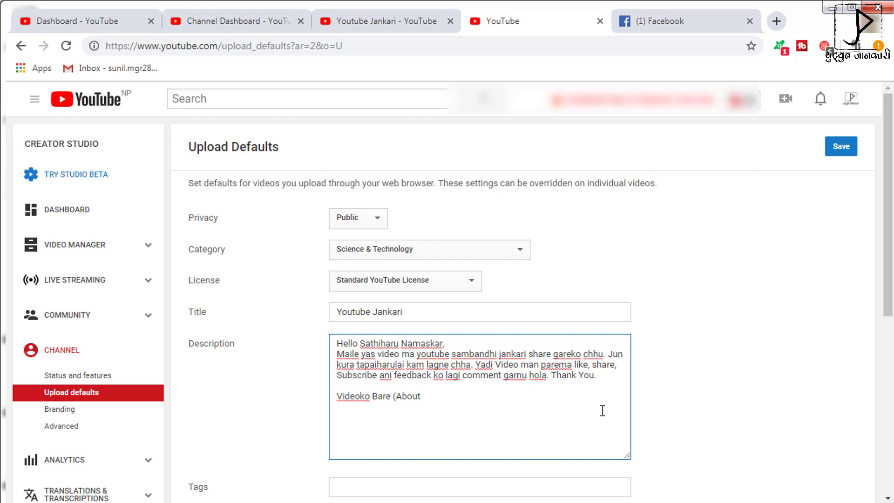
key(Return)
text(1.2)
key(BackSpace)
key(Return)
text(2.)
key(Return)
text(3.)
key(Return)
text(4.)
key(Return)
Below the numbered list, add the description line "Please Connect with Channel for grow your channel." after a blank line.
scroll(572, 405, down, 5)
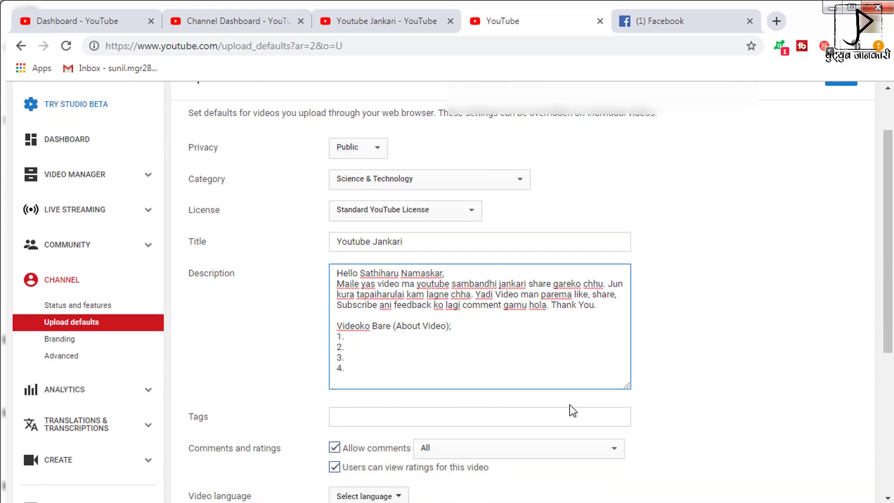
scroll(708, 283, up, 2)
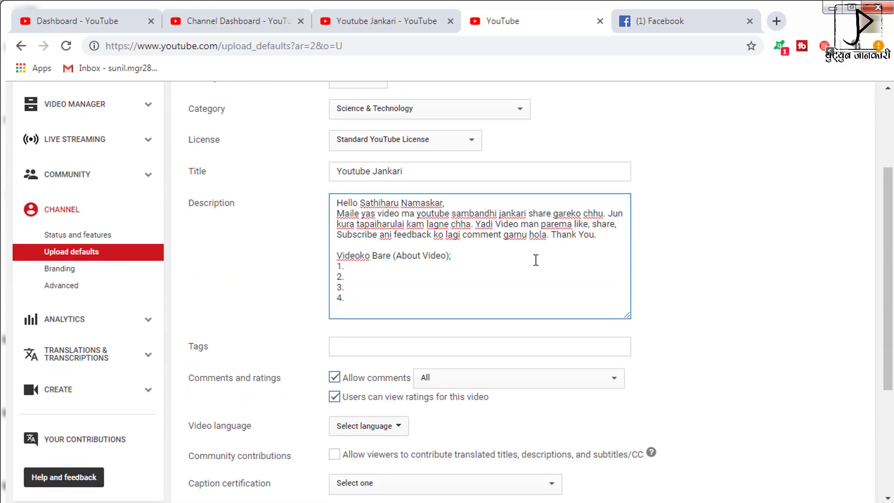
key(Return)
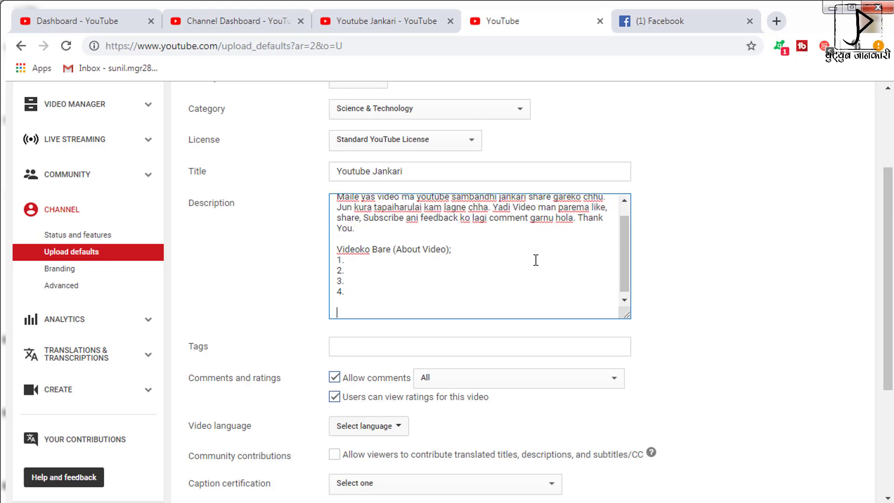
text(Please)
text( Connect)
text( with Ch)
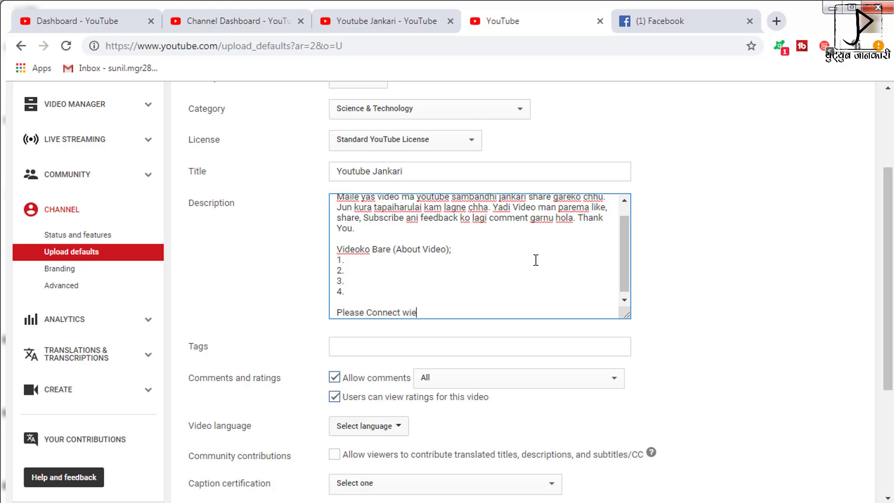
text(annel for grow)
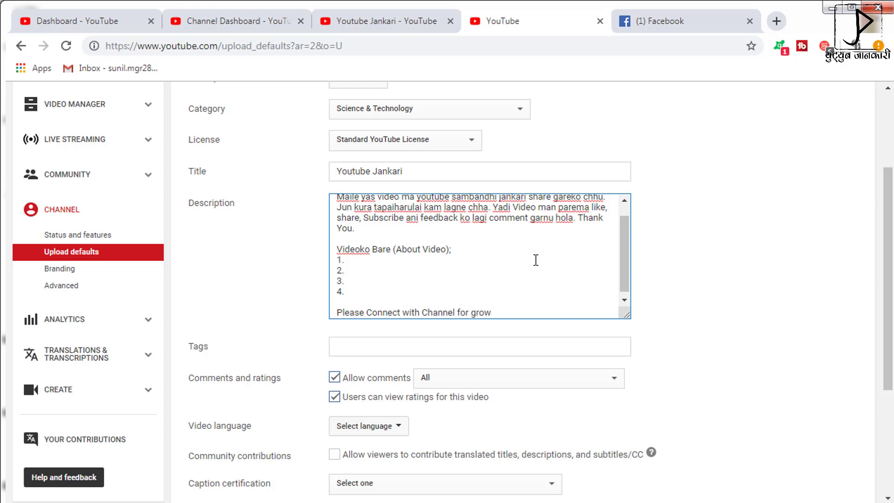
text( your channel.)
key(Return)
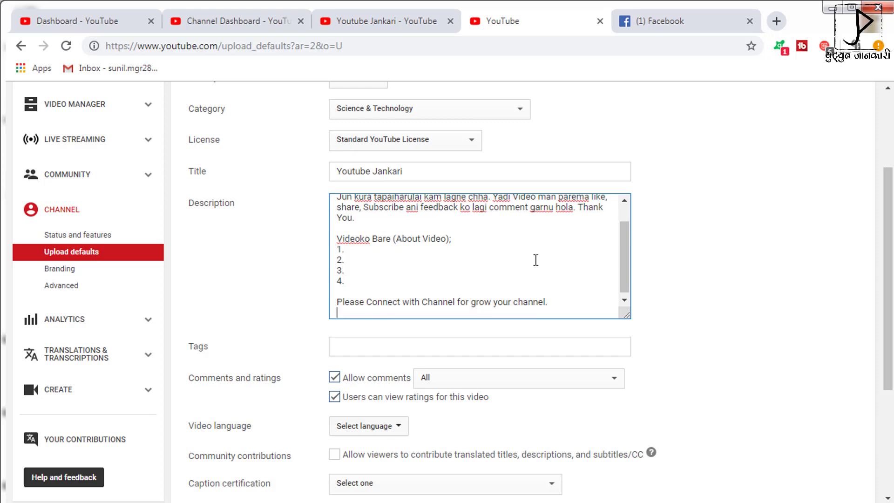
Enter "Youtube Jankari, Youtube Tips Nepali," as the first default tags.
scroll(535, 259, down, 1)
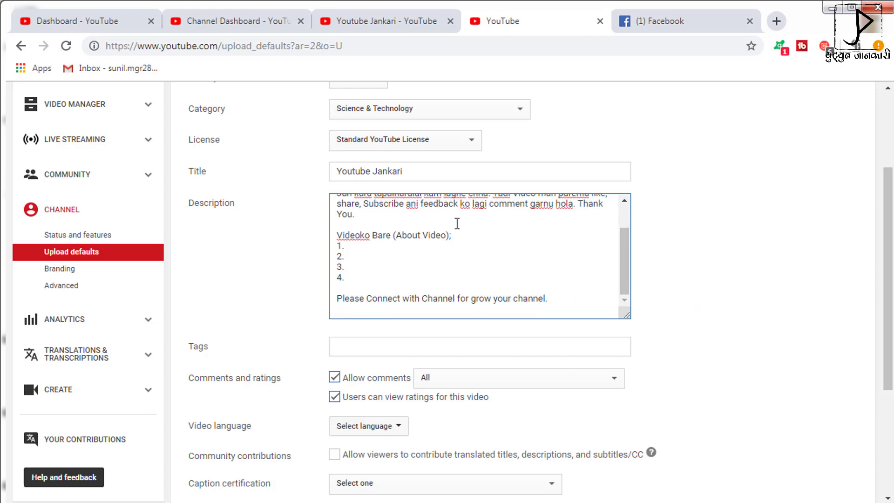
scroll(725, 298, down, 3)
click(461, 205)
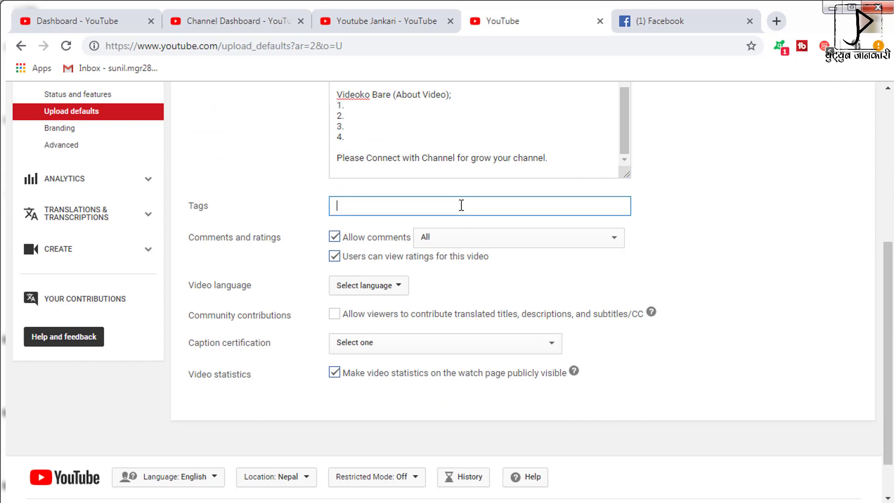
key(Escape)
text(Youtube Jankari,)
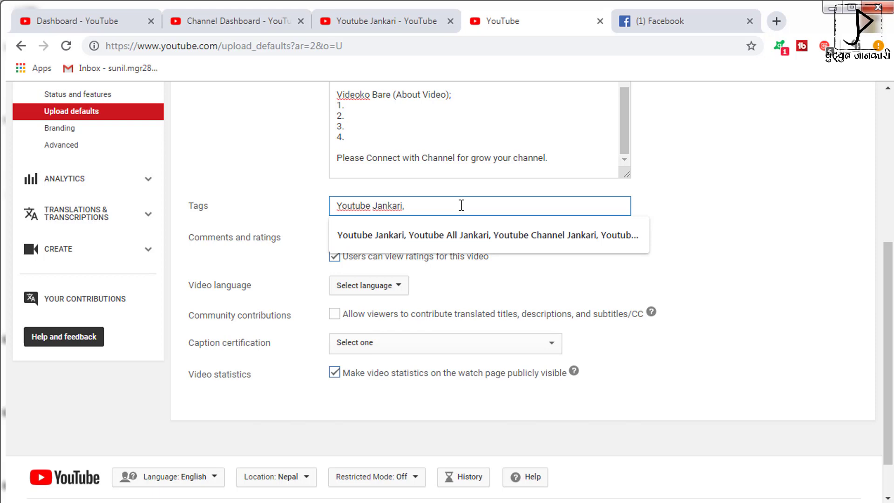
text( Youtu)
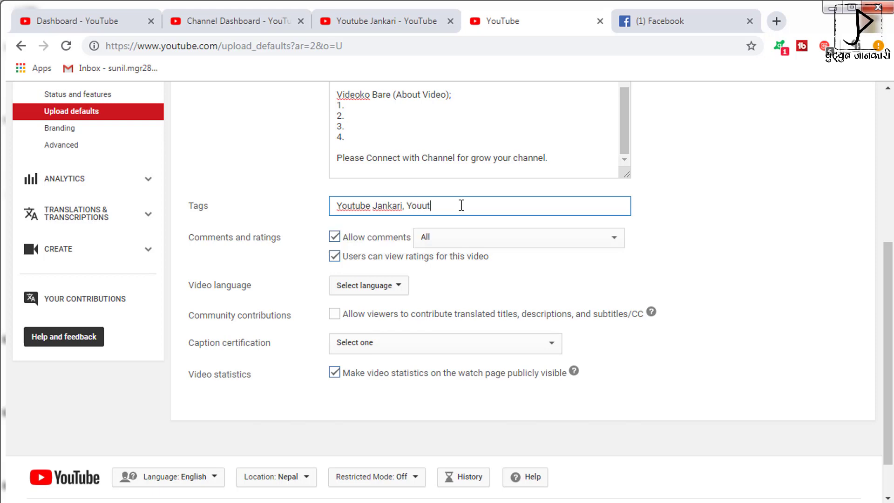
text(be Tips Nepali,)
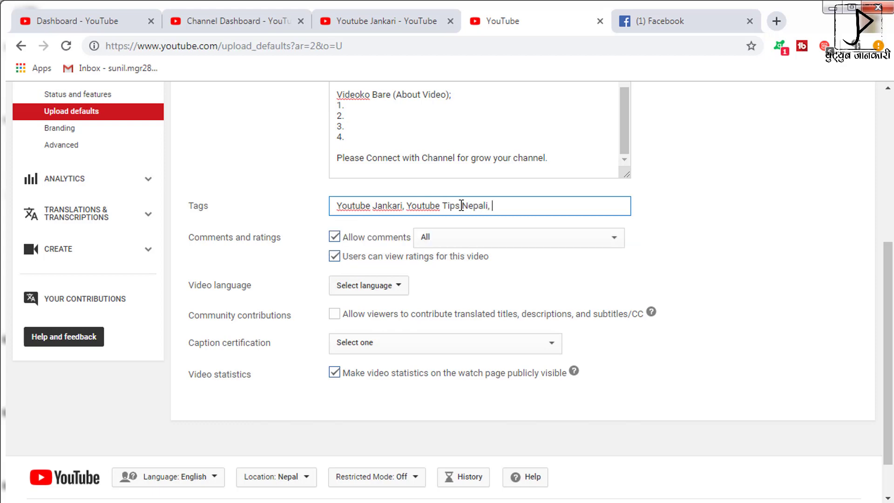
Add "Youtube All Jankari, Youtube New Jankari," to the default tags.
text( Youtube)
text( All )
text(Jankari,)
text( Youtube)
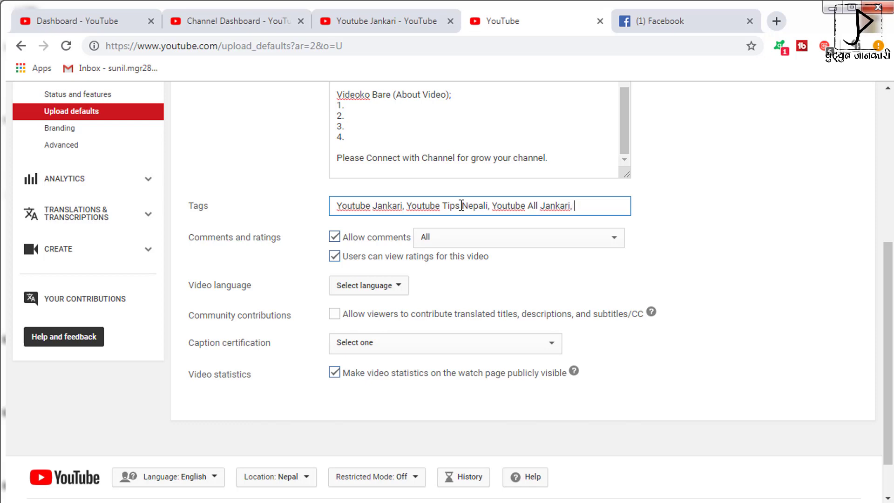
text( New Jankari)
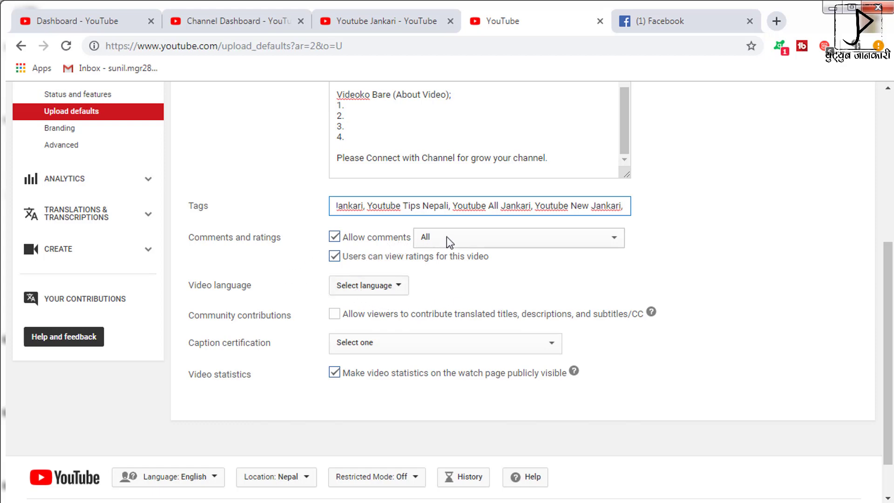
Try toggling comments and ratings visibility and the comment filters "All except potentially inappropriate comments" and "Approved", restoring the filter to All.
click(518, 242)
click(349, 246)
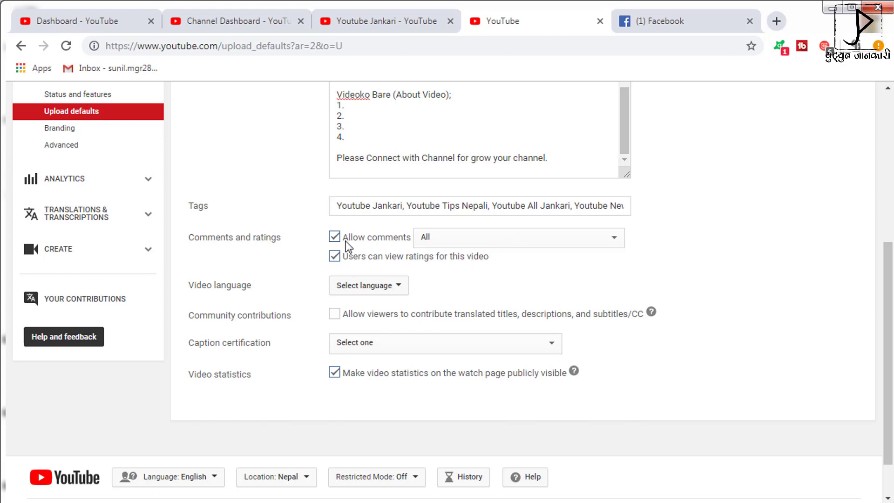
click(334, 237)
click(337, 237)
click(454, 240)
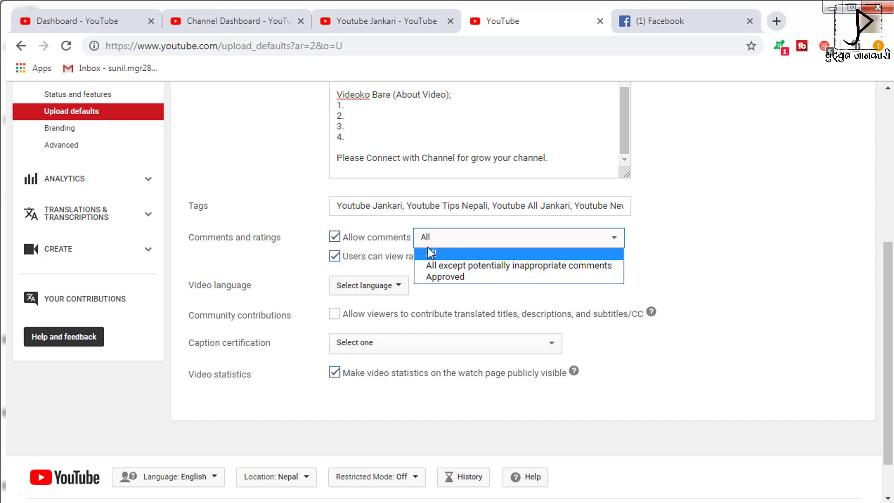
click(454, 268)
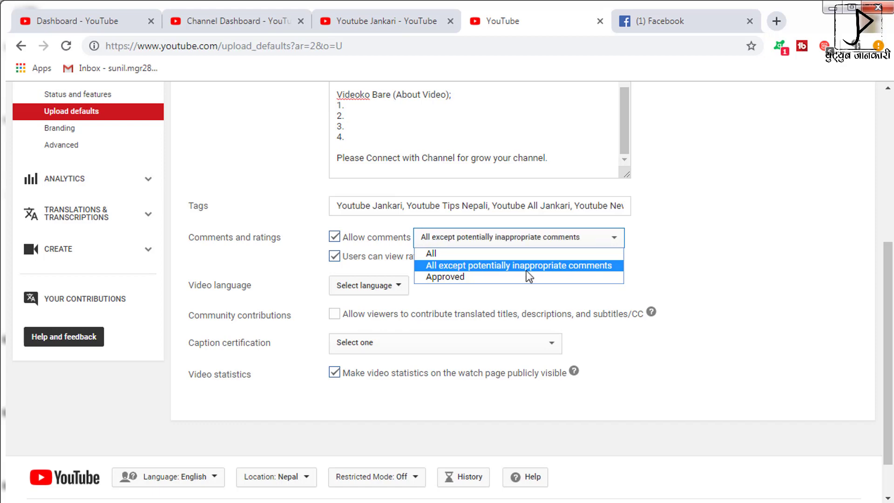
click(469, 278)
click(499, 245)
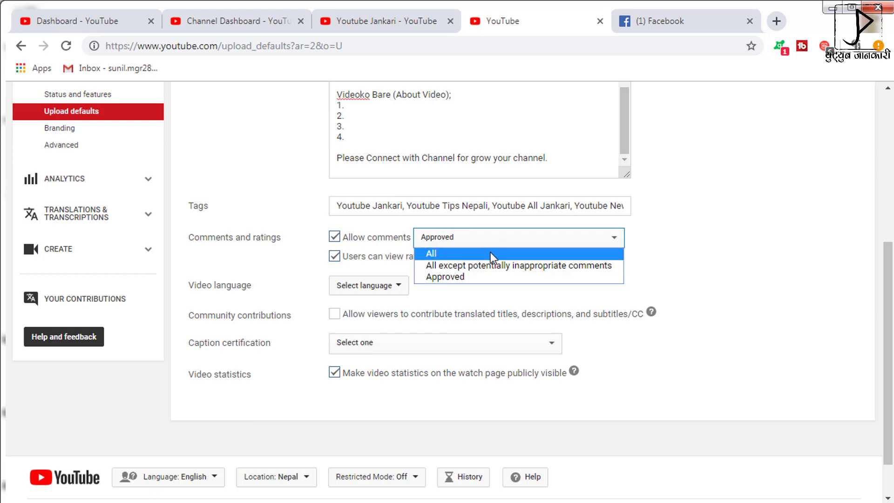
click(492, 254)
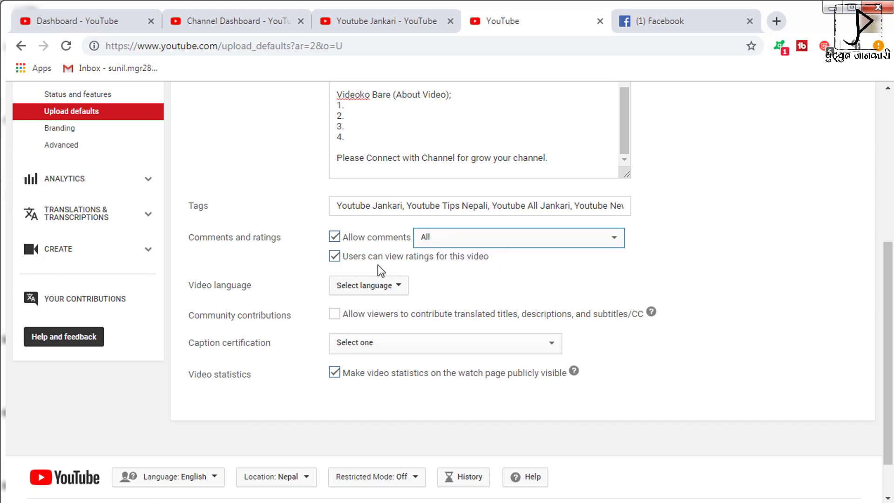
click(336, 261)
click(336, 260)
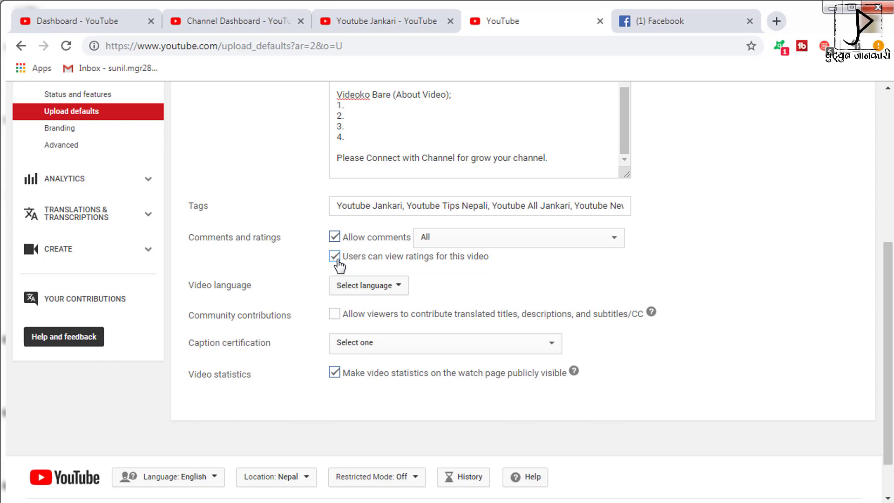
Set the default video language to Nepali and allow viewers to contribute translated titles, descriptions, and subtitles/CC.
click(395, 286)
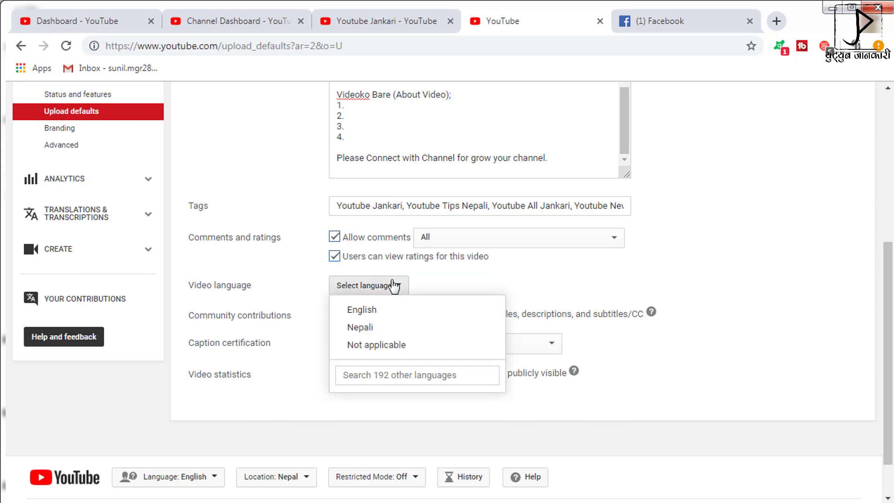
click(398, 329)
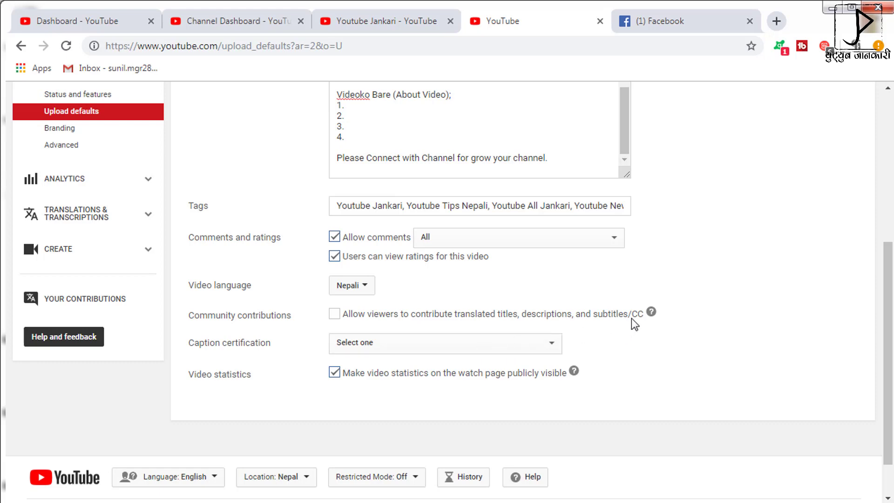
click(334, 315)
Set caption certification to "This content has not aired on U.S. television with captions since September 30, 2012." and save the upload defaults.
click(362, 352)
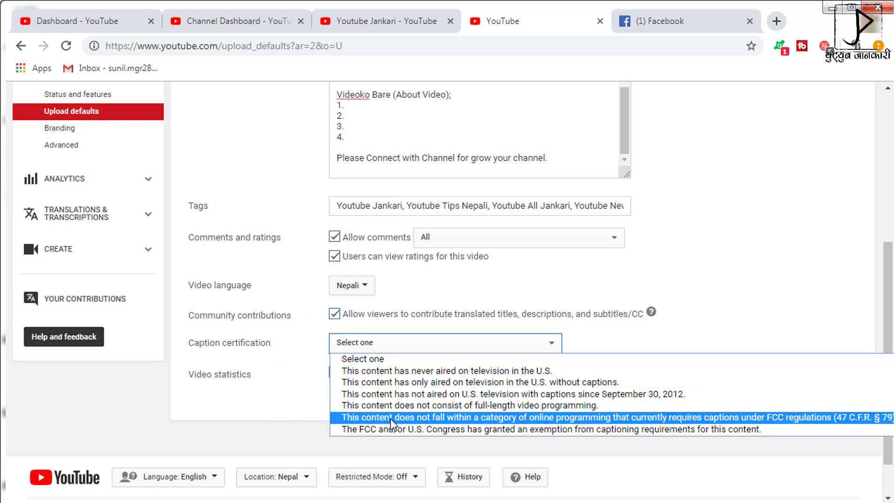
click(384, 397)
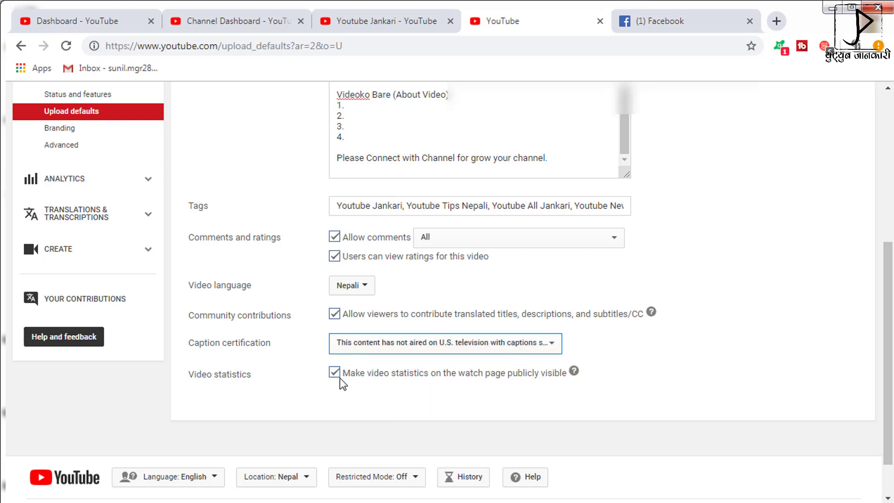
scroll(407, 397, down, 1)
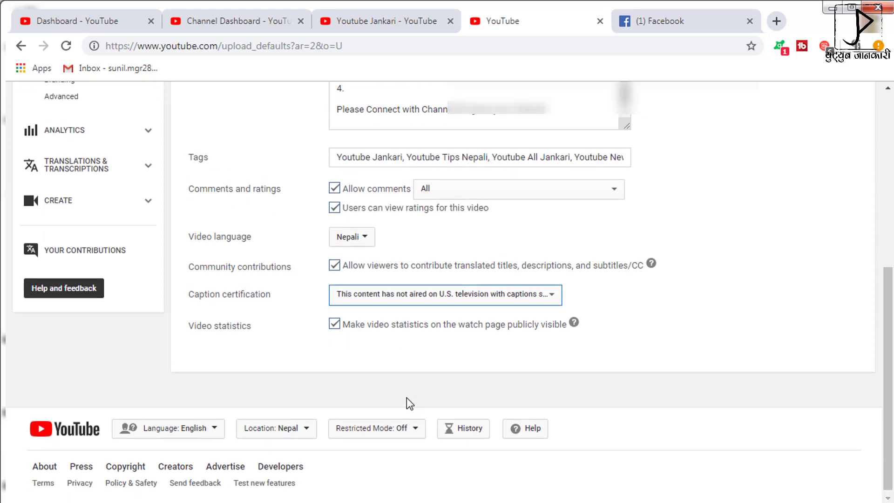
scroll(406, 397, up, 7)
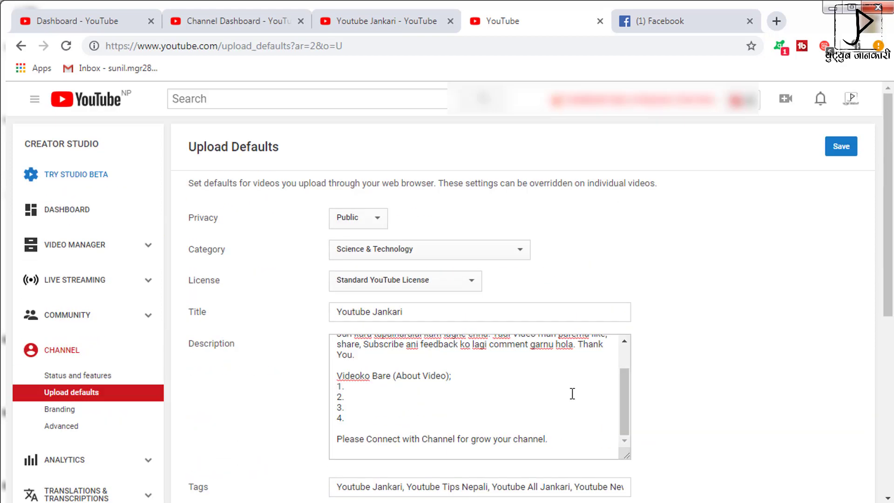
click(841, 151)
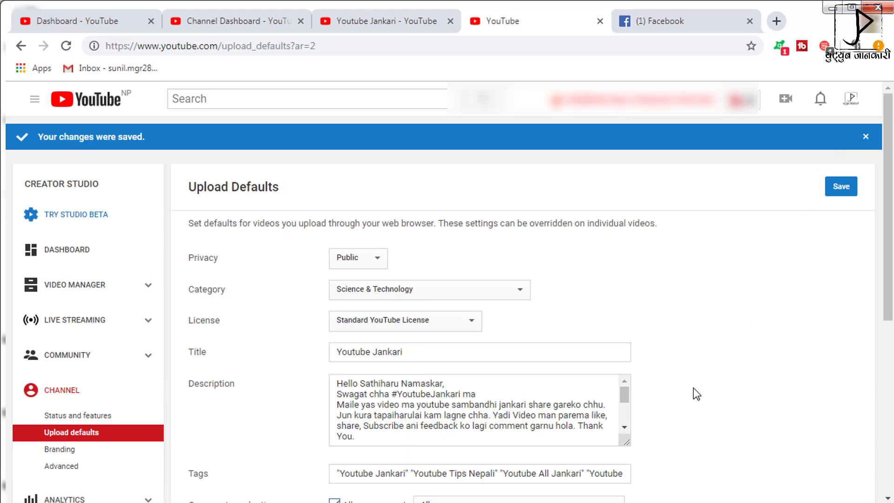
Save the upload defaults once more and review the stored settings down to the video statistics option.
scroll(671, 344, down, 5)
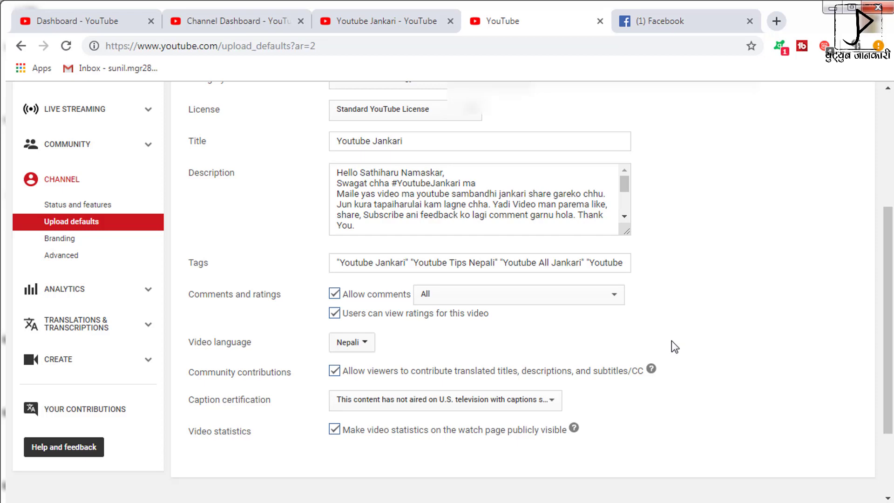
click(840, 146)
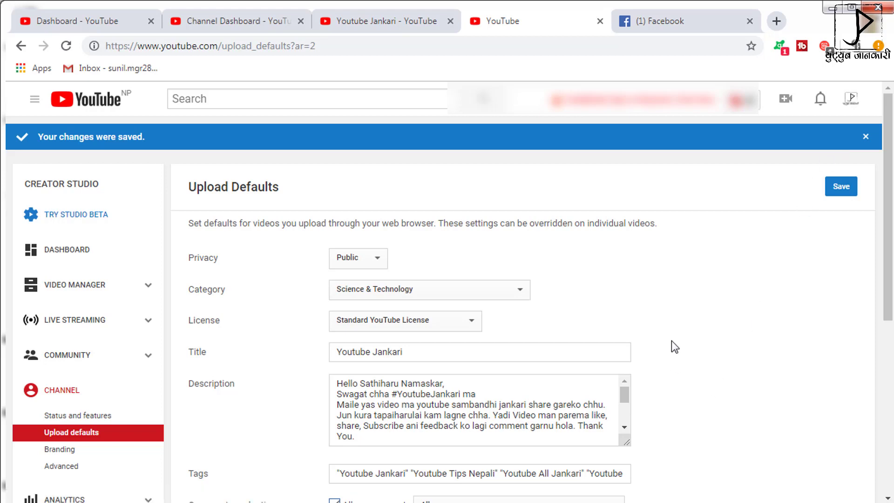
scroll(671, 341, down, 5)
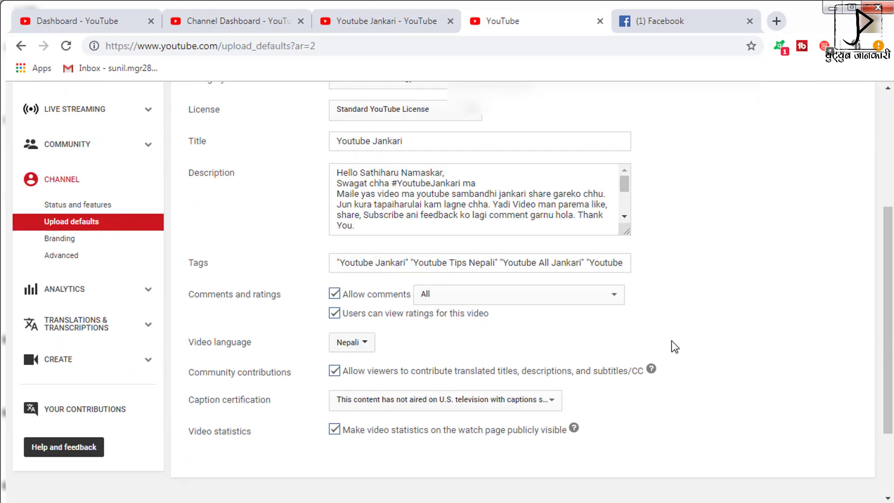